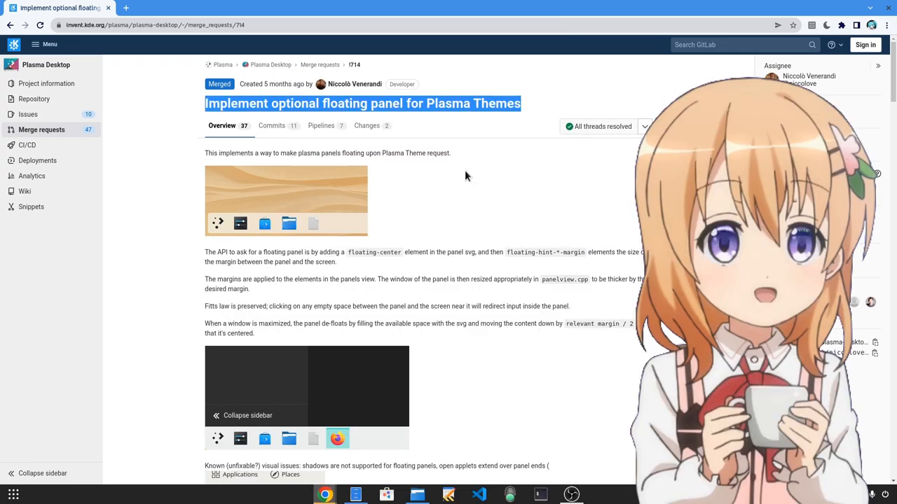
Step: Show the commit list of the floating-panel merge request
click(271, 125)
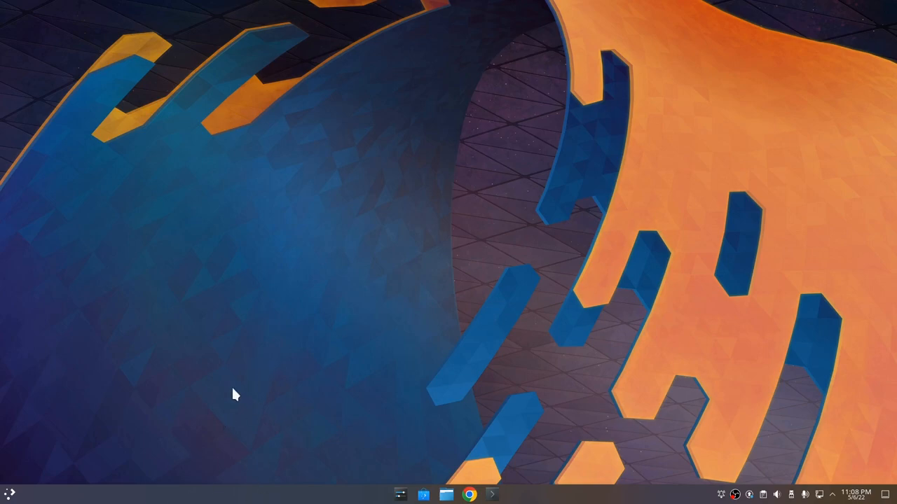
key(super)
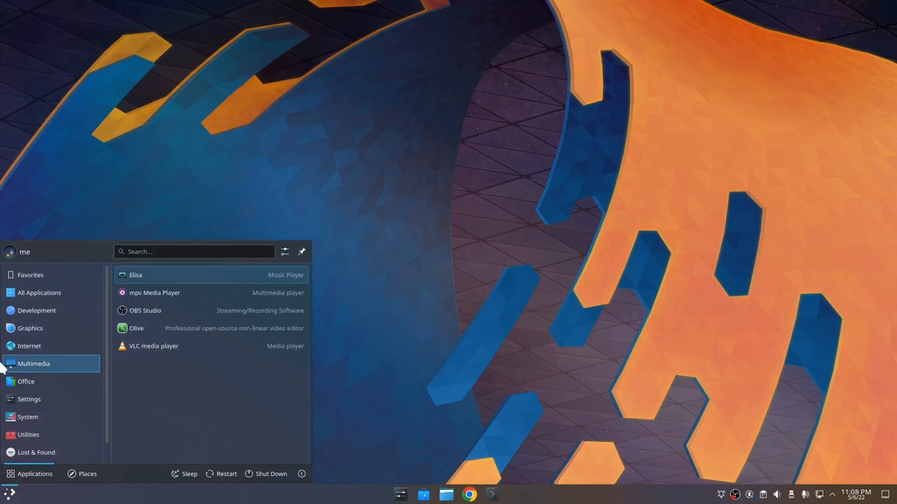
mouse_move(30, 346)
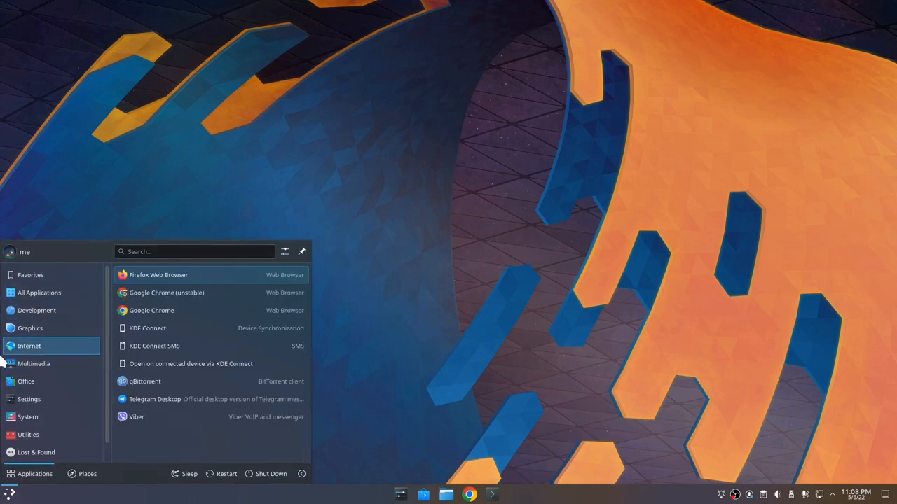
click(430, 344)
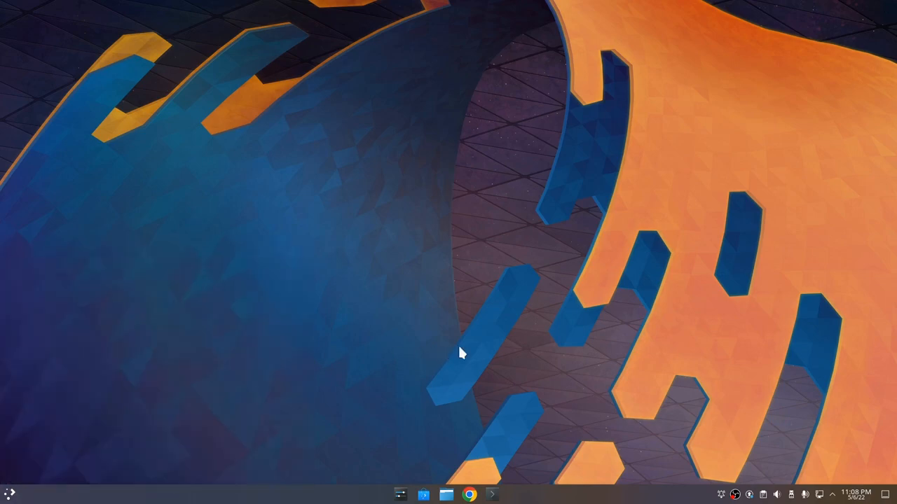
Step: Enter Edit Mode on the bottom panel and switch on Floating Panel in More Options
click(715, 345)
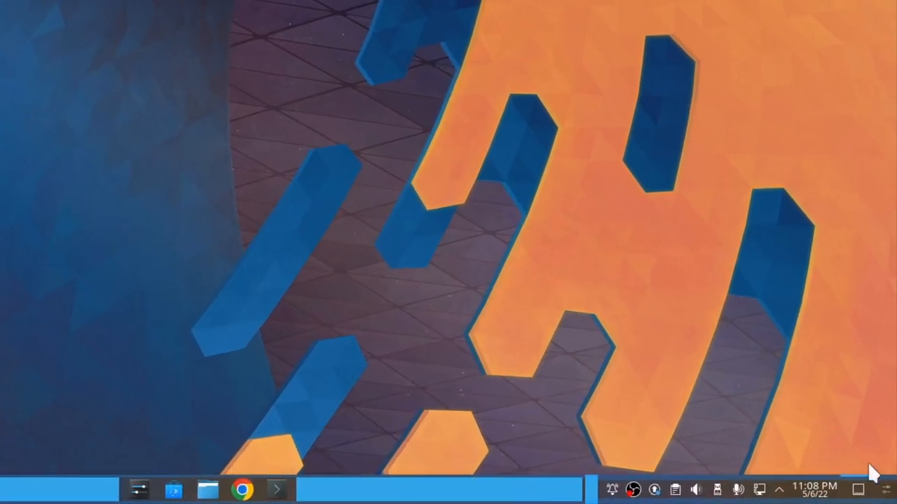
click(890, 495)
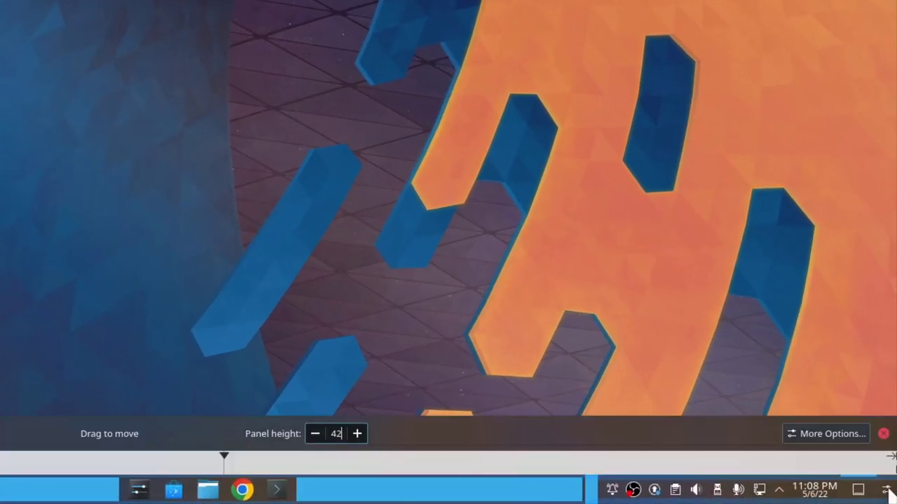
click(841, 434)
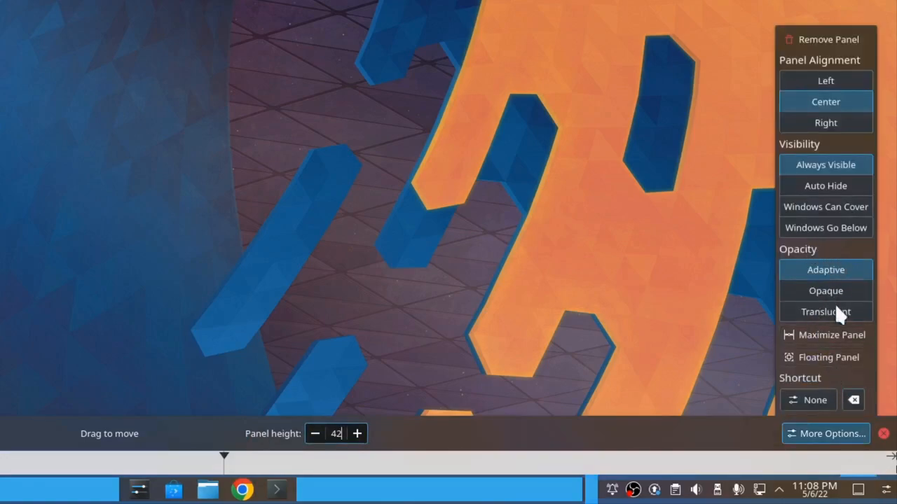
click(825, 356)
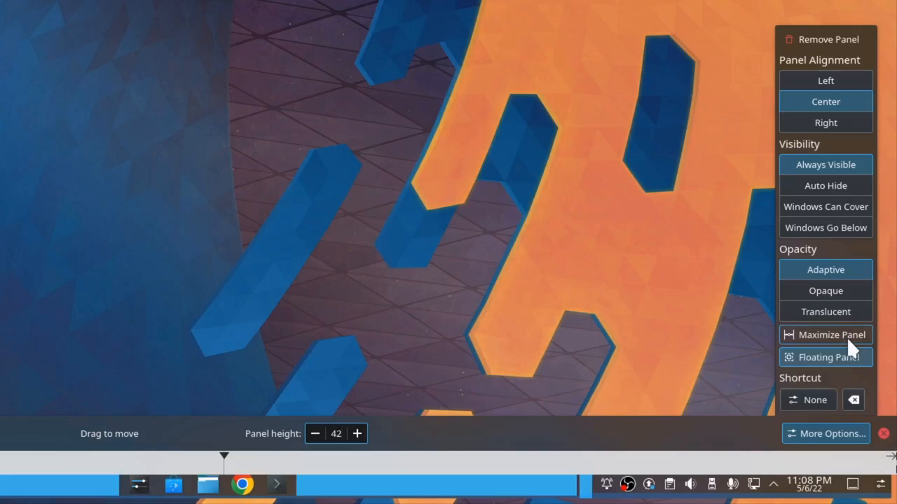
Step: Set the panel to Auto Hide and raise its height from 42 to 52
click(831, 183)
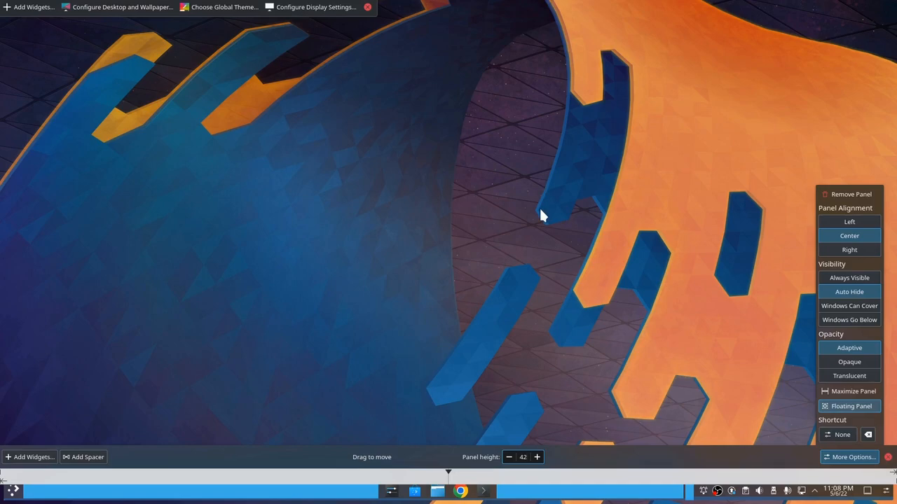
click(537, 457)
click(536, 448)
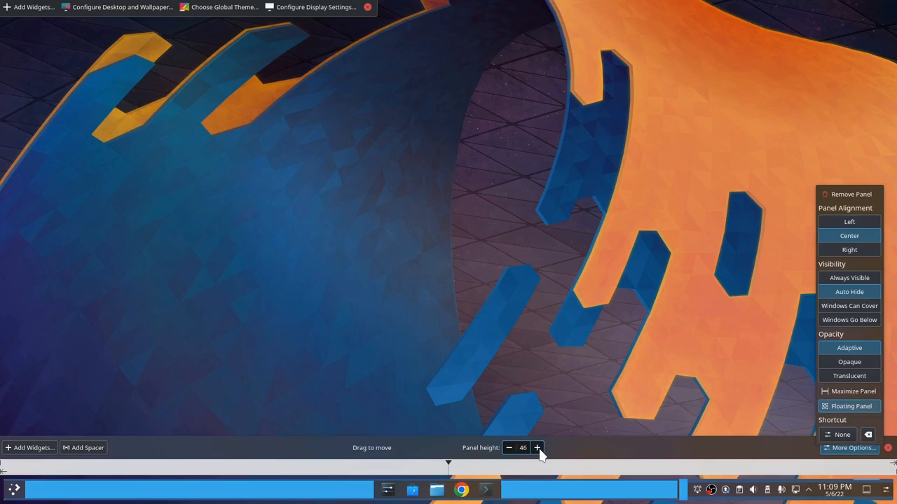
click(537, 448)
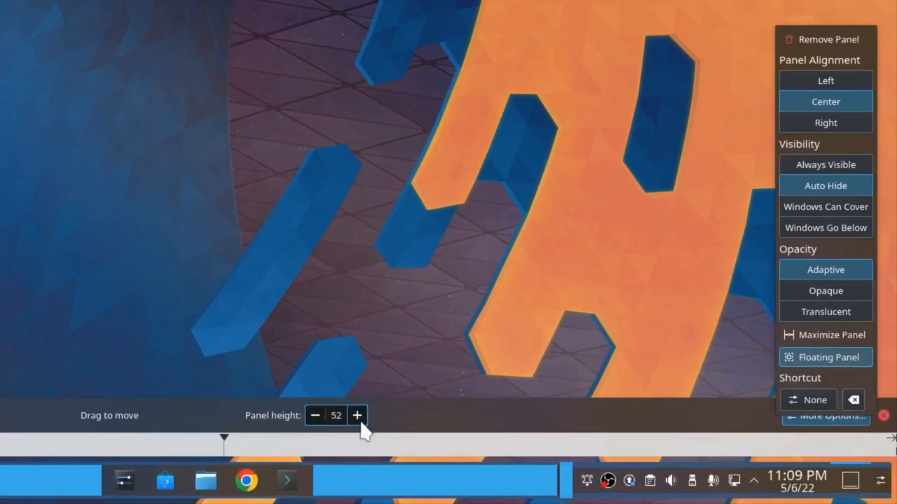
click(357, 414)
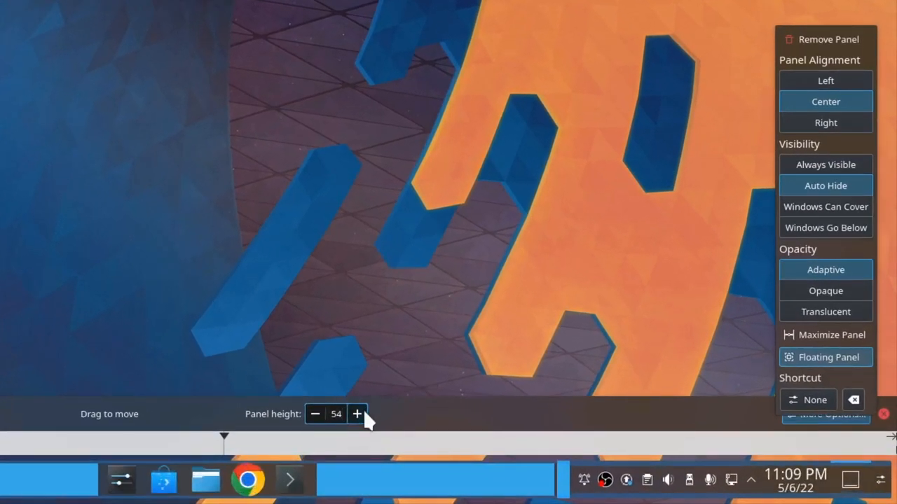
click(315, 414)
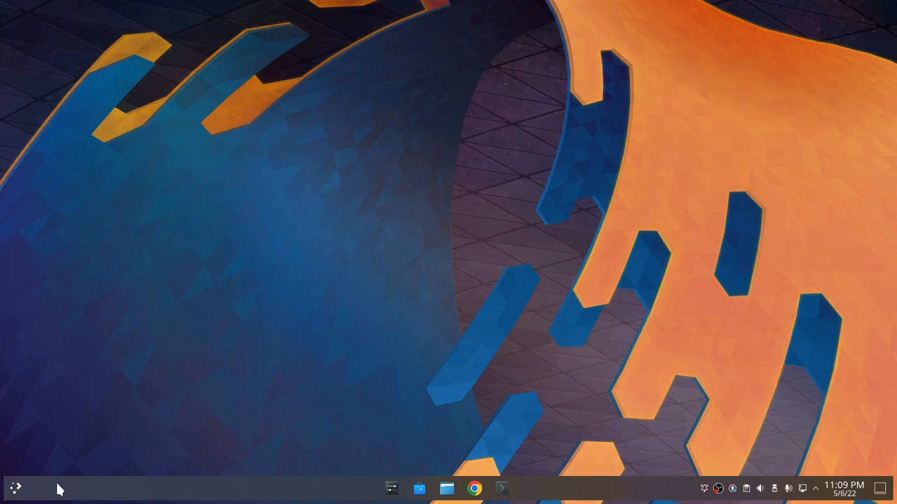
Step: Bring up the application launcher above the floating panel
click(15, 488)
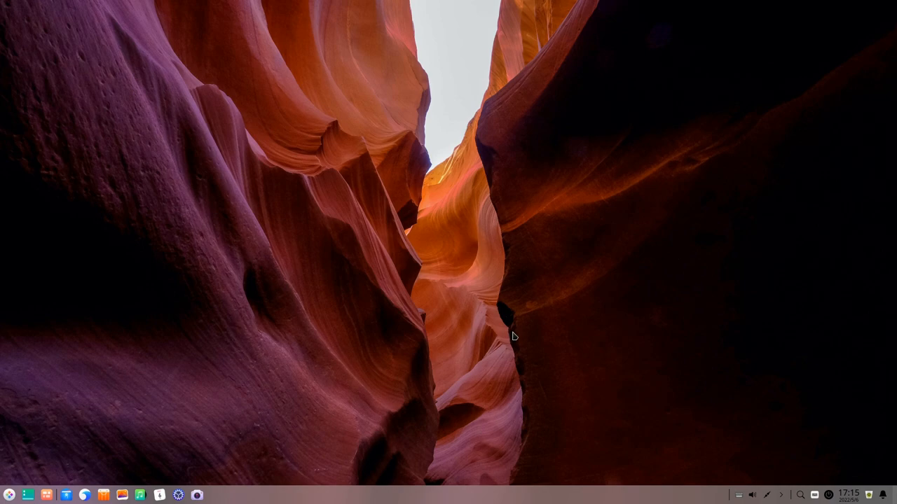
Step: Switch the Deepin dock to Fashion Mode and bring up its launcher
right_click(290, 493)
mouse_move(318, 442)
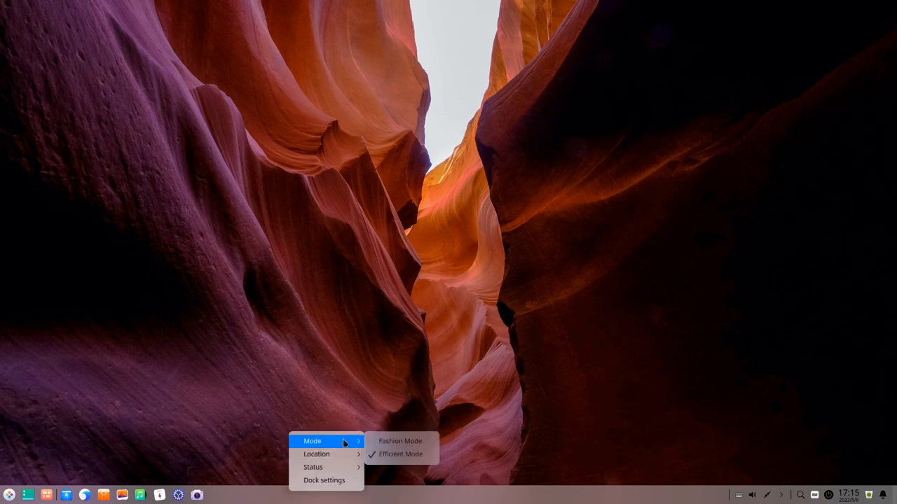
click(399, 442)
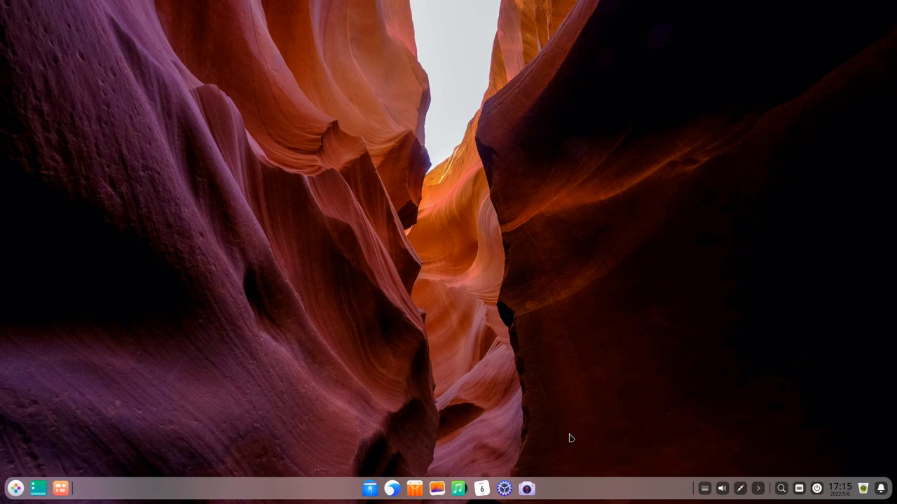
click(14, 491)
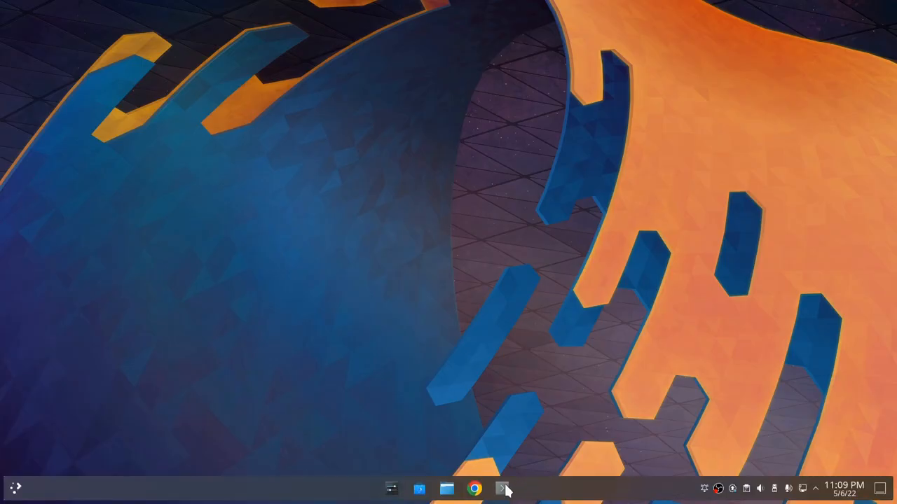
Step: Launch Konsole, toggle the clock's calendar popup, then select the merge request title in Chrome
click(506, 490)
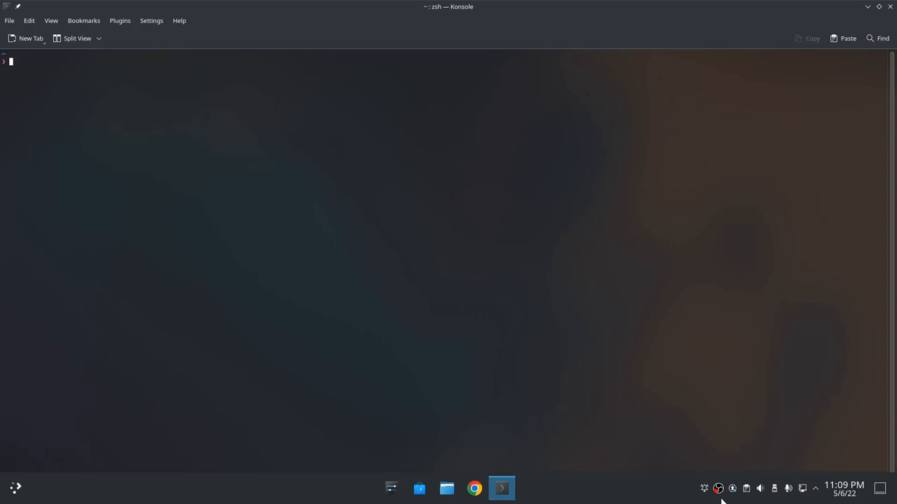
click(847, 490)
click(848, 490)
click(846, 491)
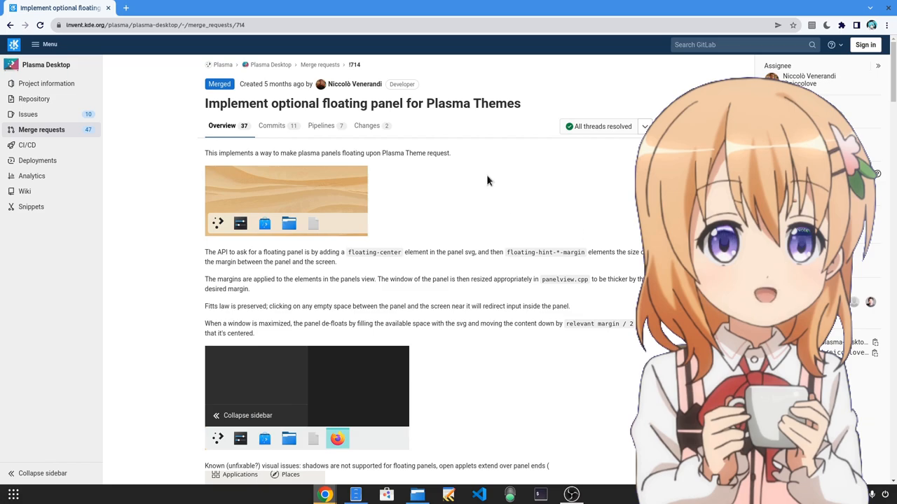
triple_click(468, 103)
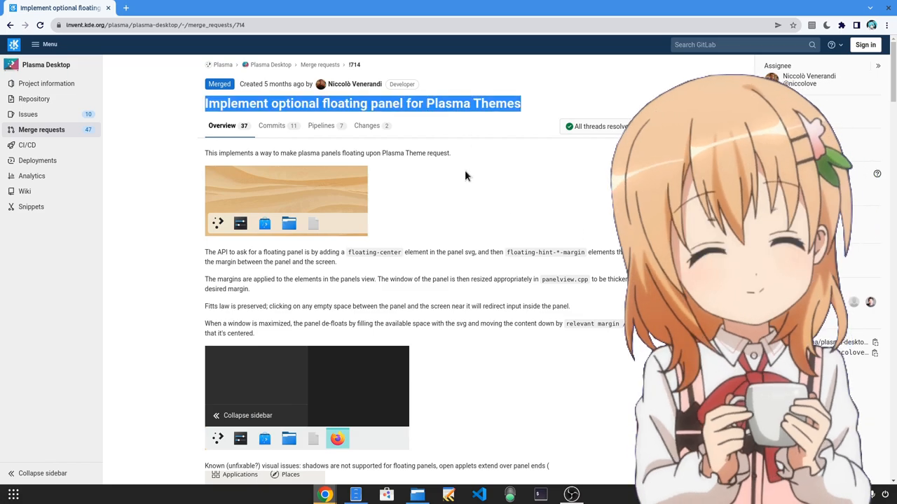